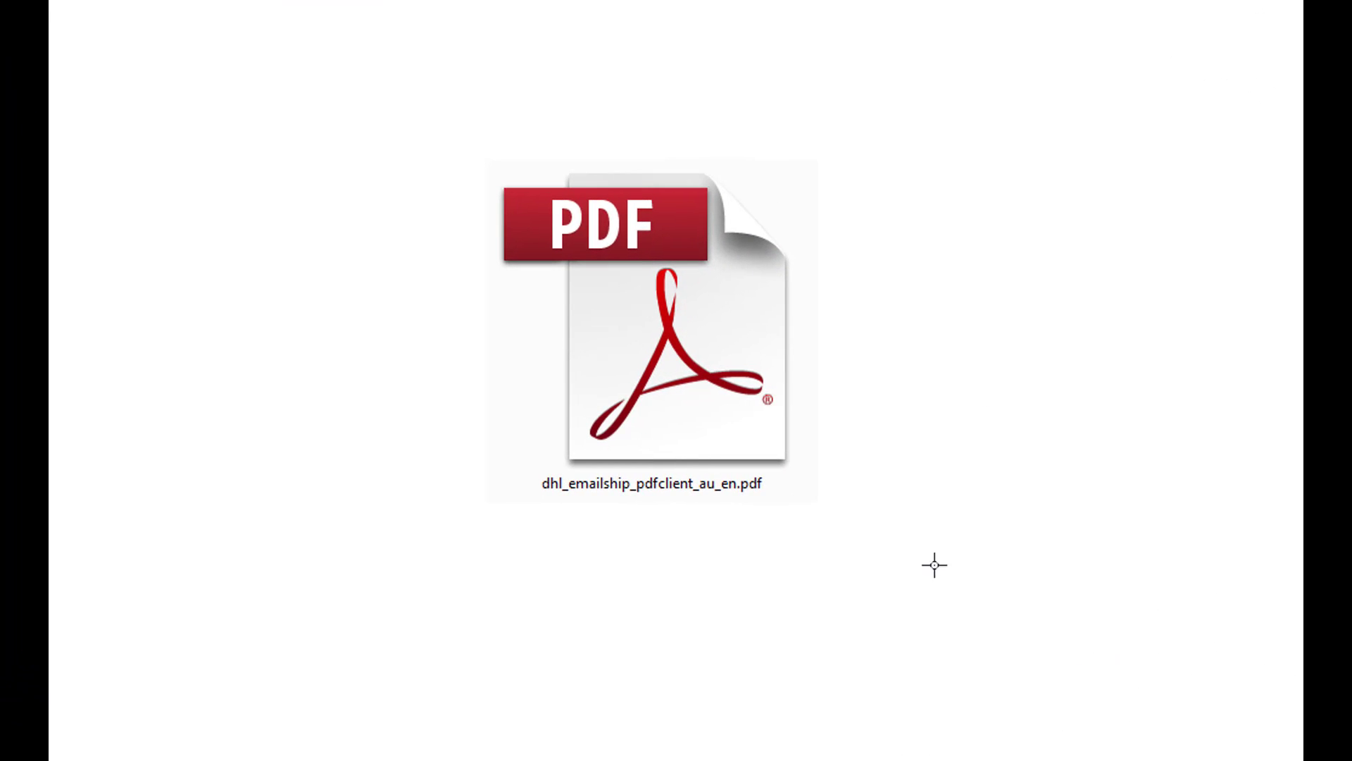
# Open the eMailShip PDF and fill in the payer and shipper account numbers and insured value 1000
pyautogui.click(759, 446)
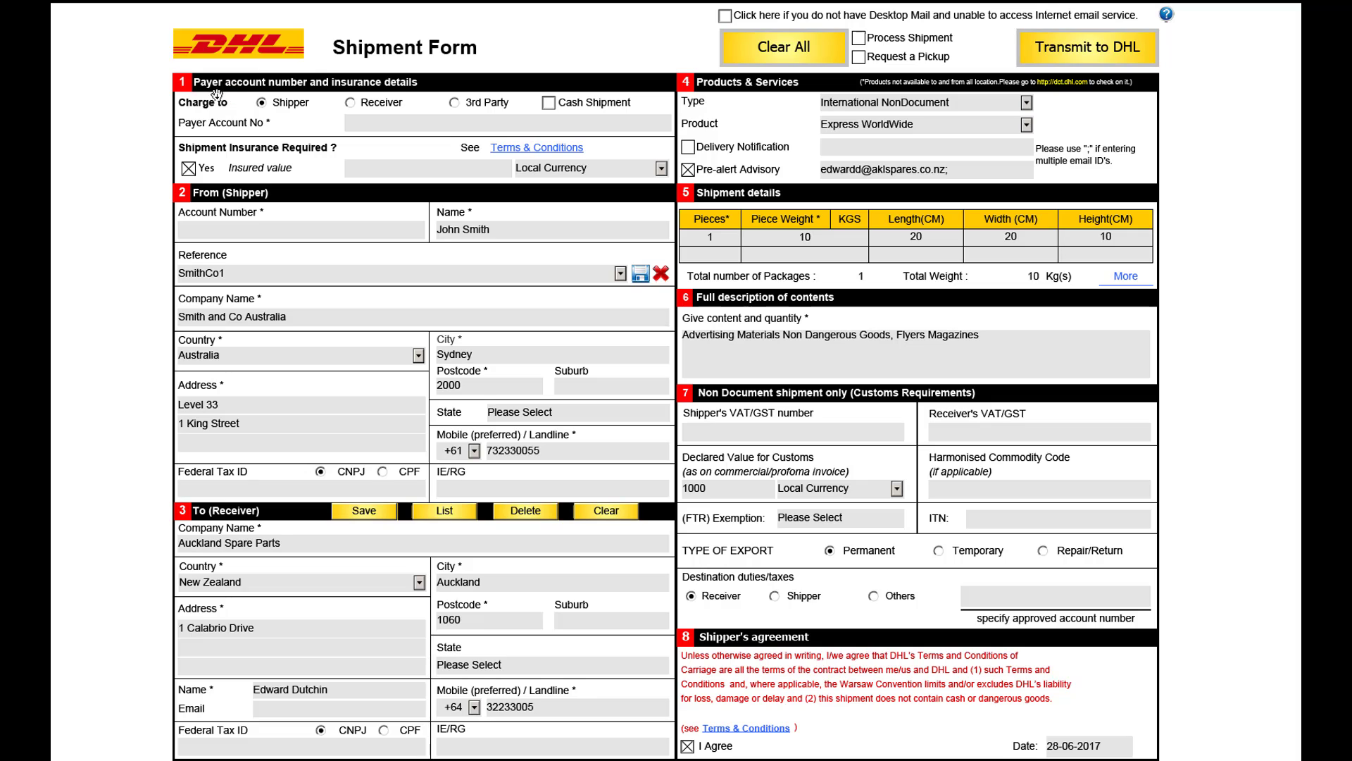
pyautogui.click(191, 192)
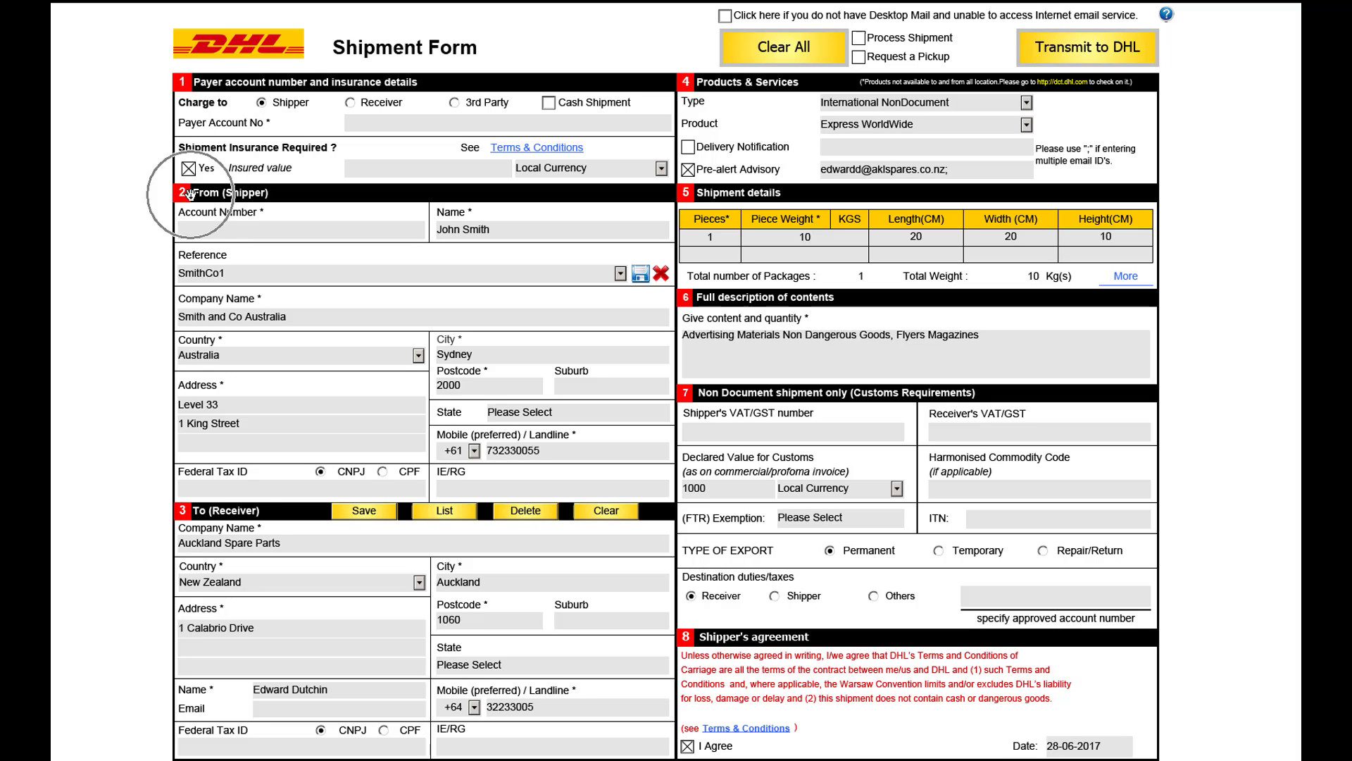
pyautogui.click(202, 510)
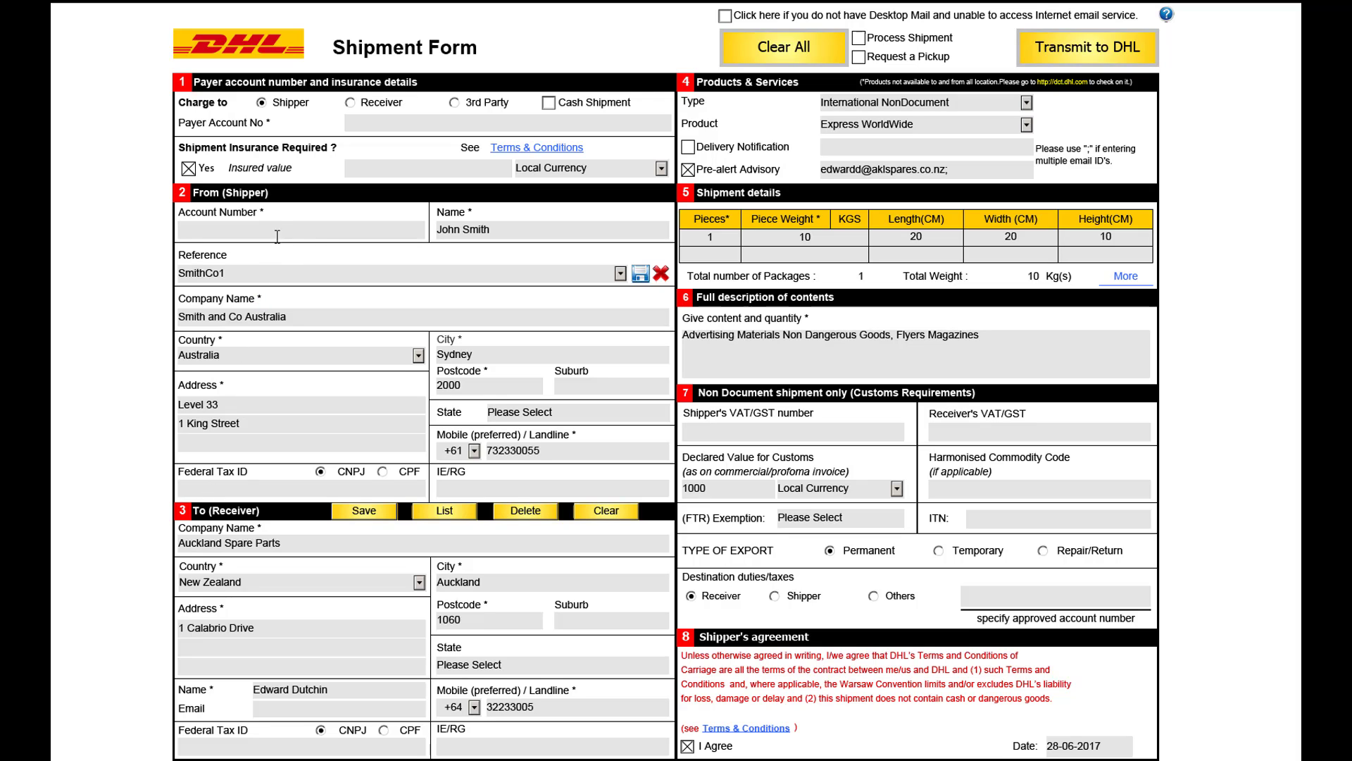
pyautogui.click(269, 211)
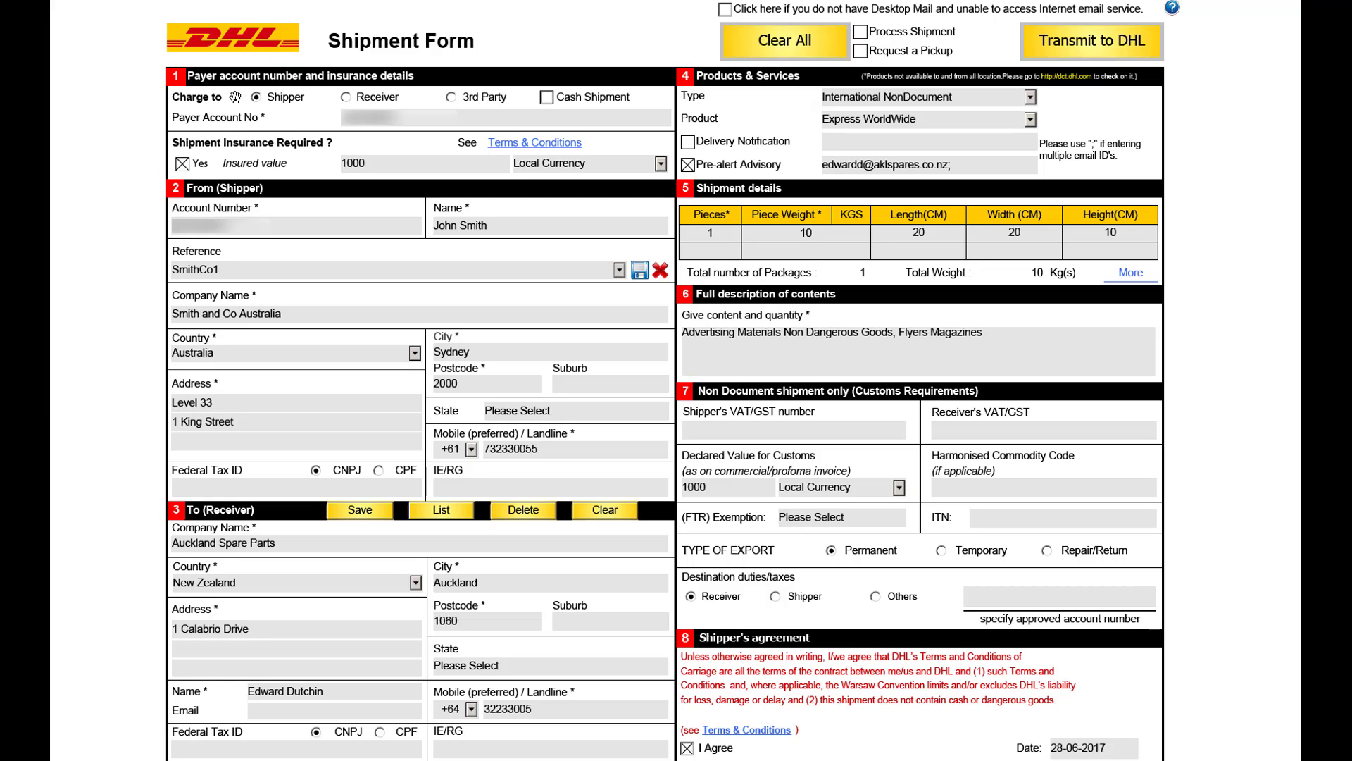
pyautogui.moveTo(402, 123)
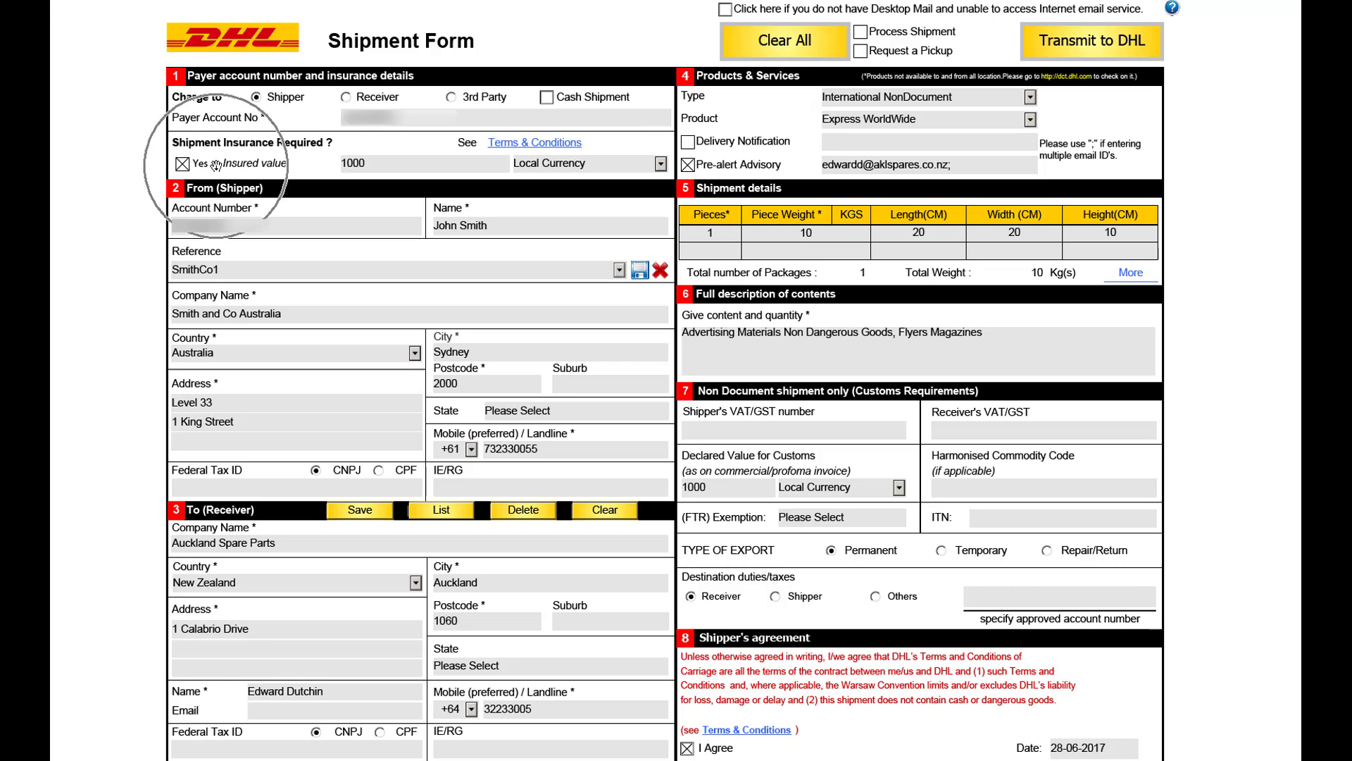
pyautogui.moveTo(379, 160)
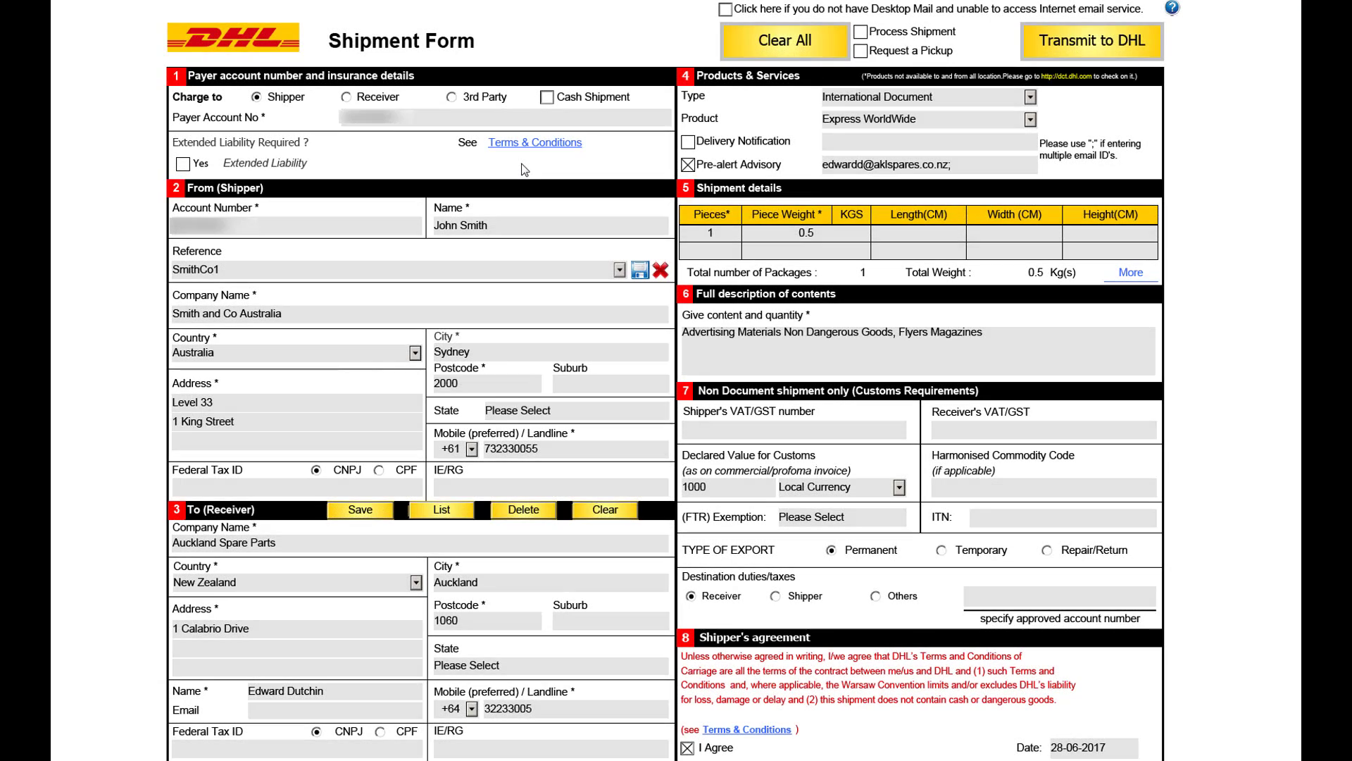
pyautogui.click(941, 98)
pyautogui.click(181, 166)
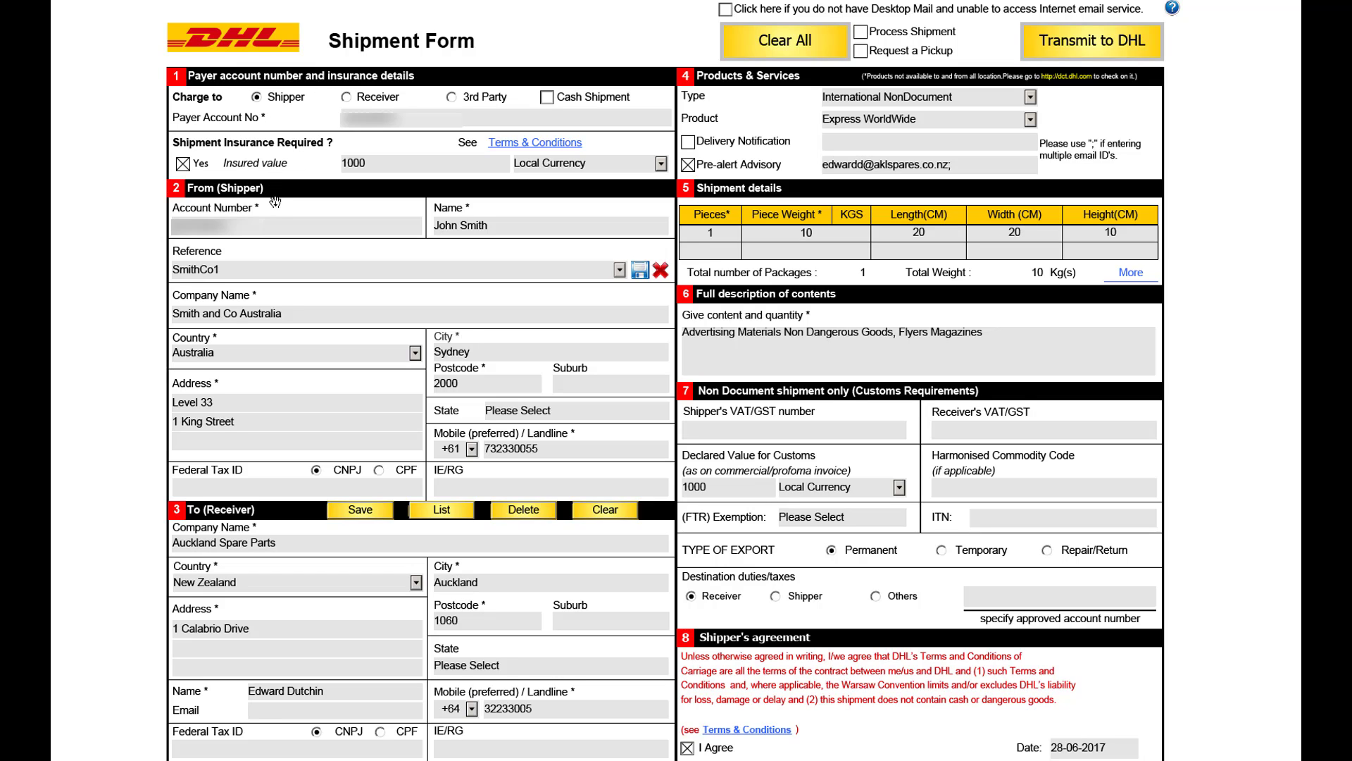
pyautogui.moveTo(276, 226)
pyautogui.moveTo(285, 344)
pyautogui.moveTo(300, 421)
pyautogui.moveTo(484, 386)
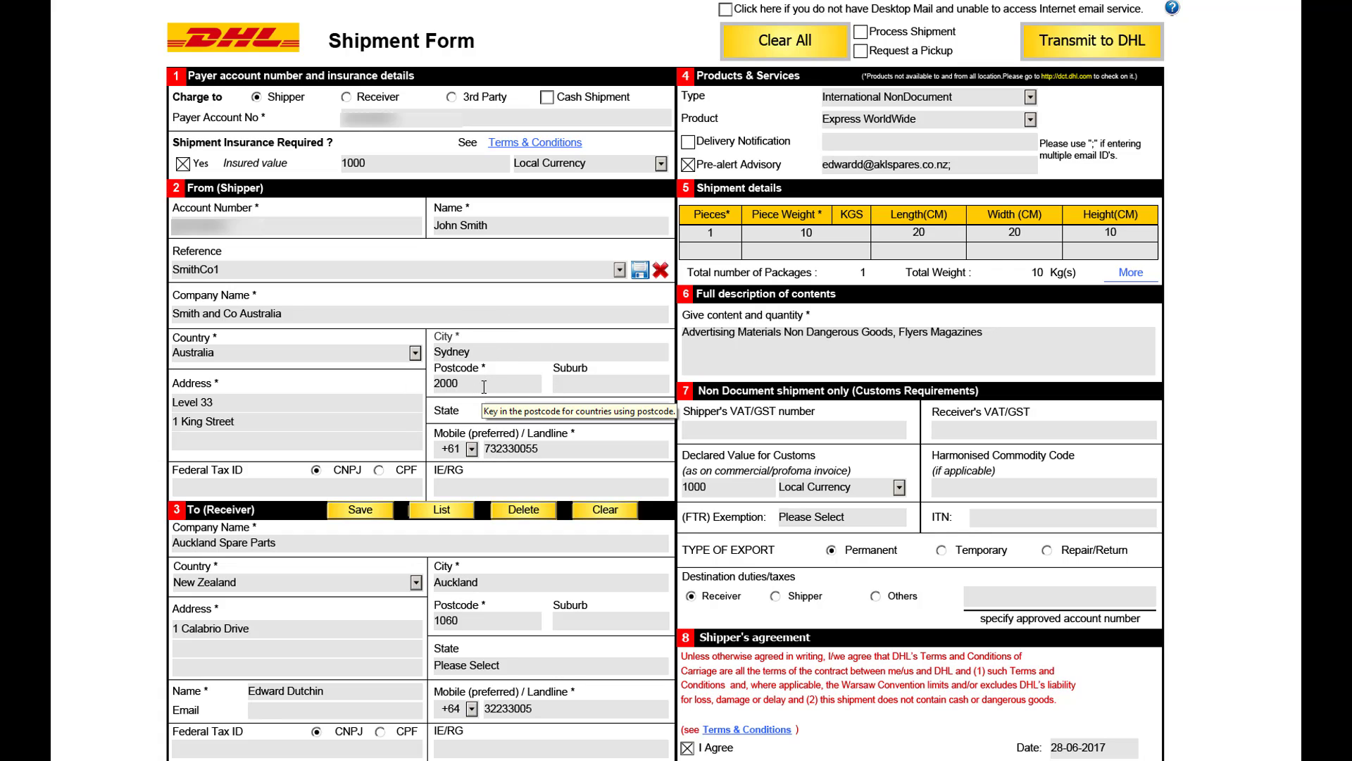
pyautogui.click(546, 450)
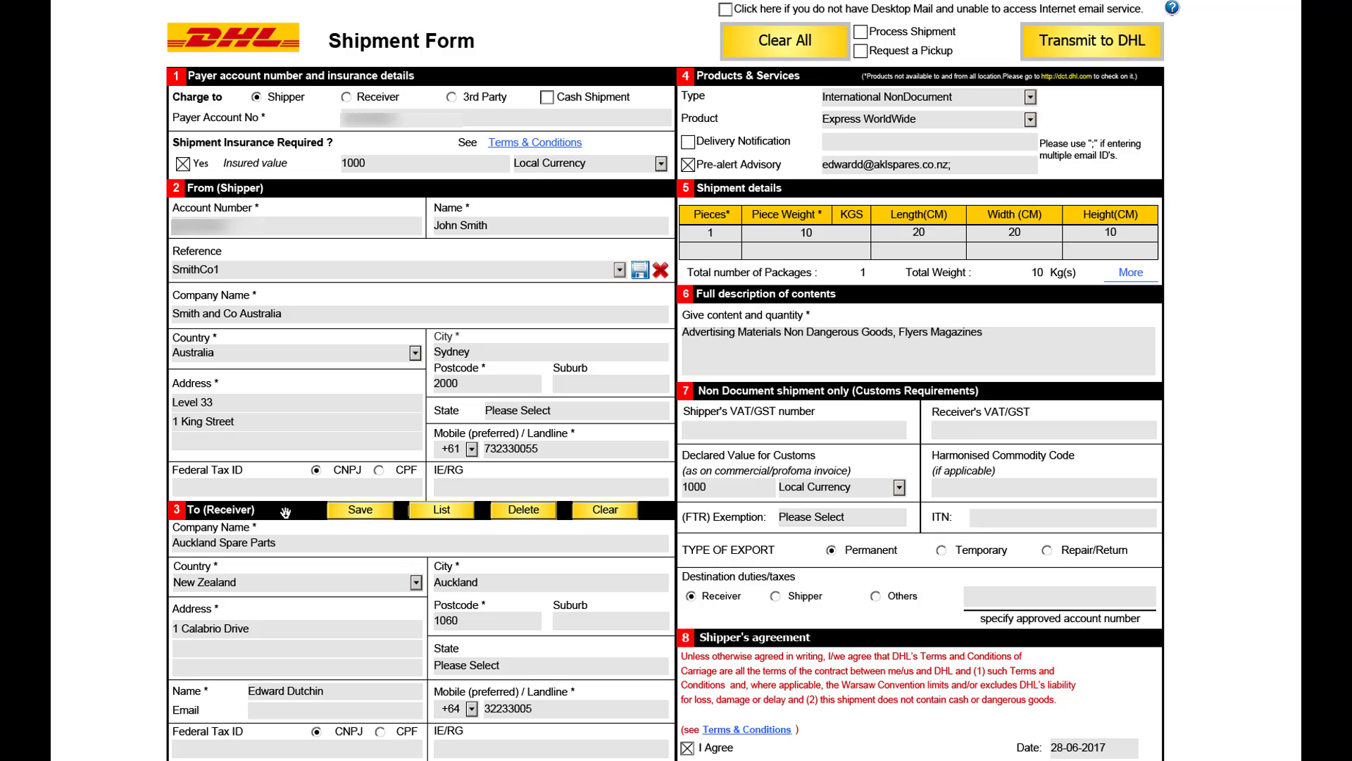
pyautogui.click(286, 578)
pyautogui.click(358, 520)
pyautogui.click(431, 512)
pyautogui.click(818, 75)
pyautogui.click(869, 118)
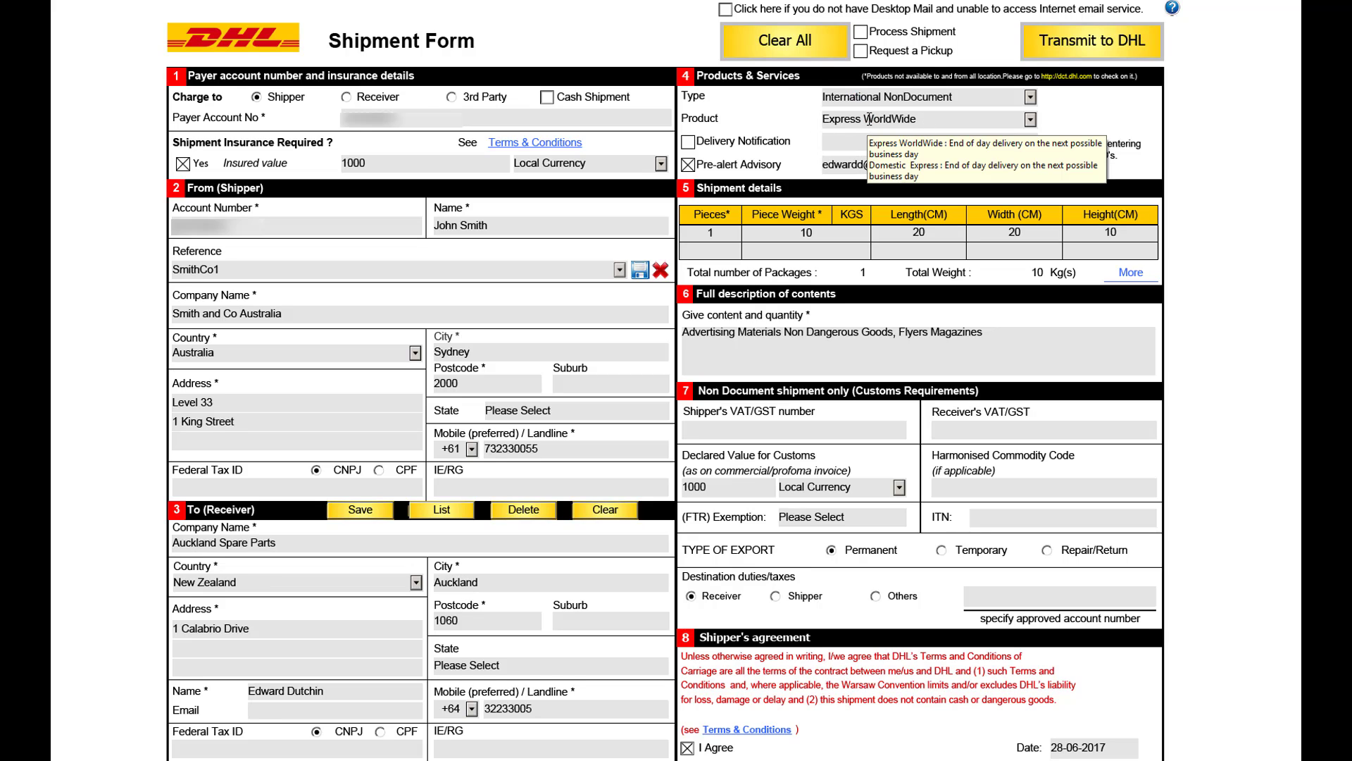
pyautogui.click(789, 165)
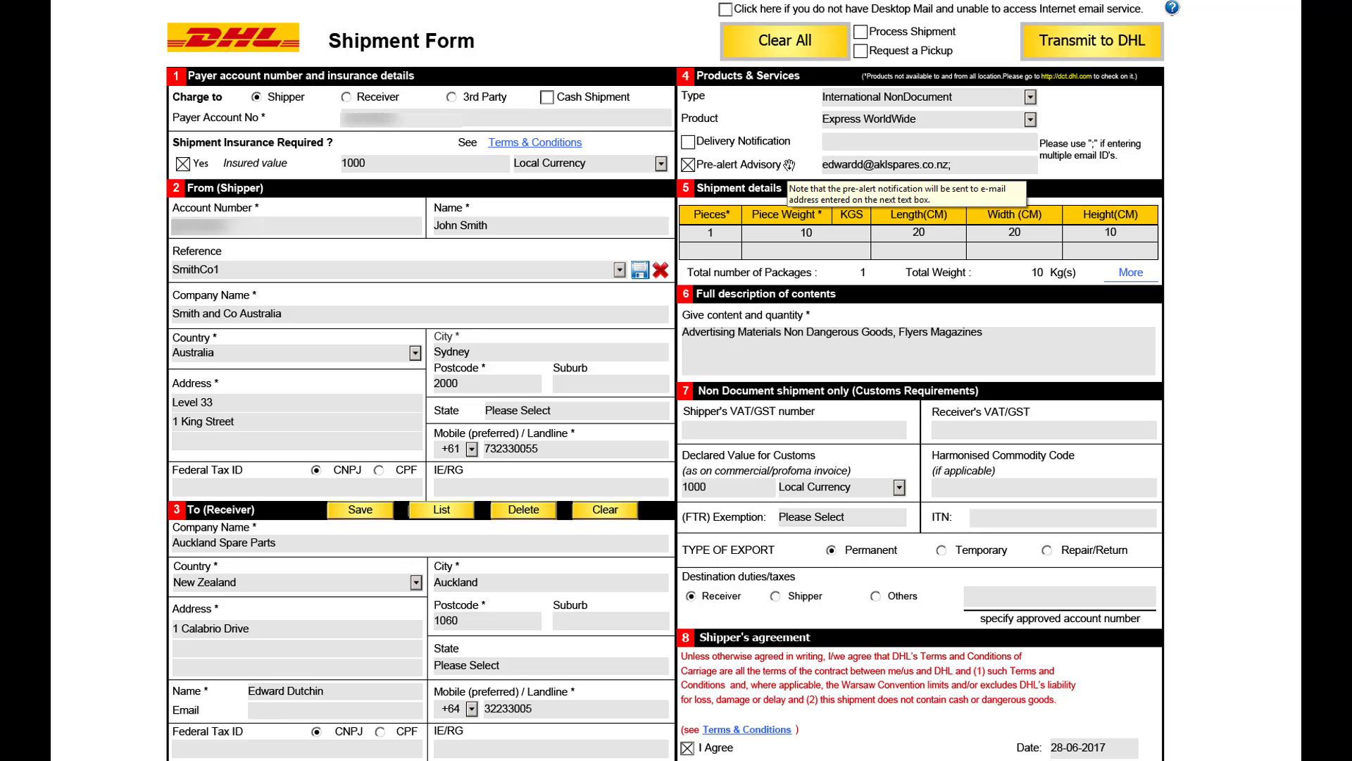
pyautogui.click(960, 164)
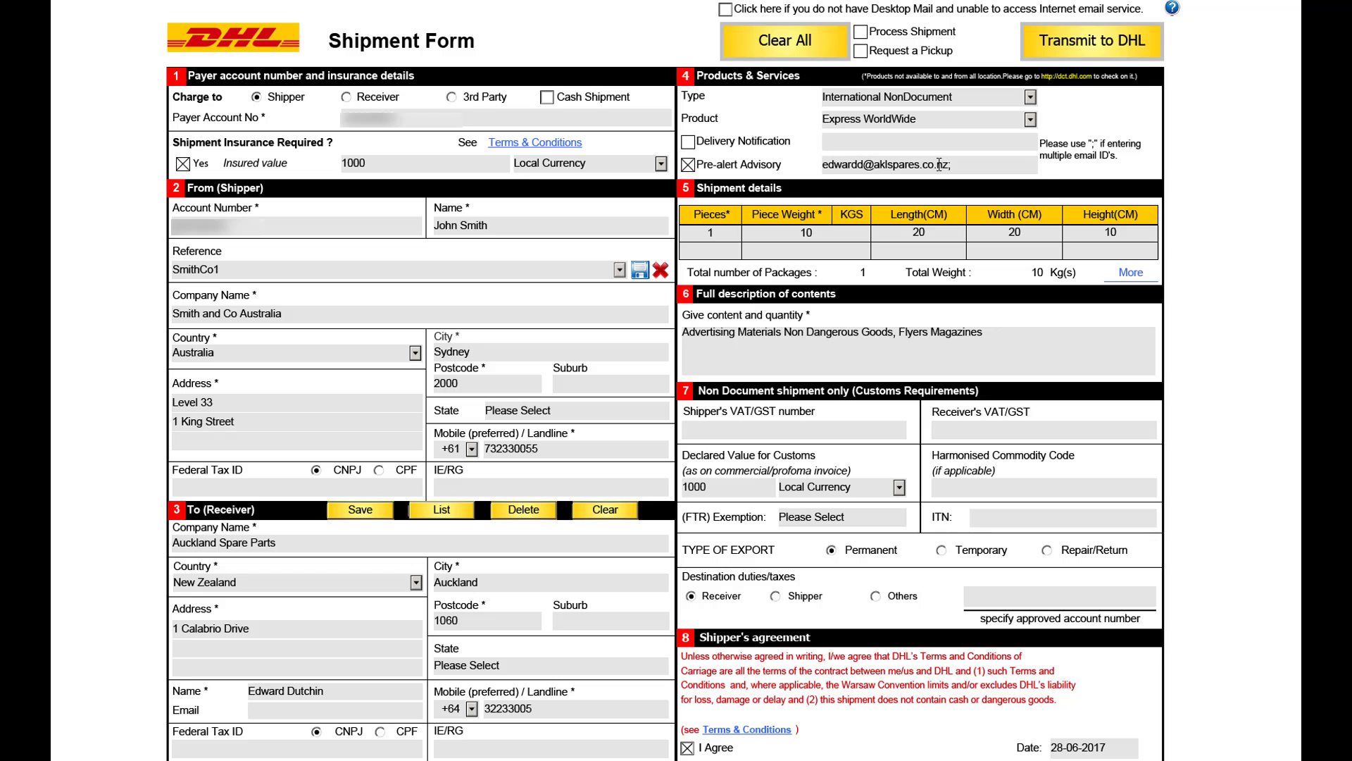
pyautogui.click(795, 193)
pyautogui.moveTo(726, 234)
pyautogui.click(991, 237)
pyautogui.click(1101, 275)
pyautogui.click(857, 300)
pyautogui.click(843, 346)
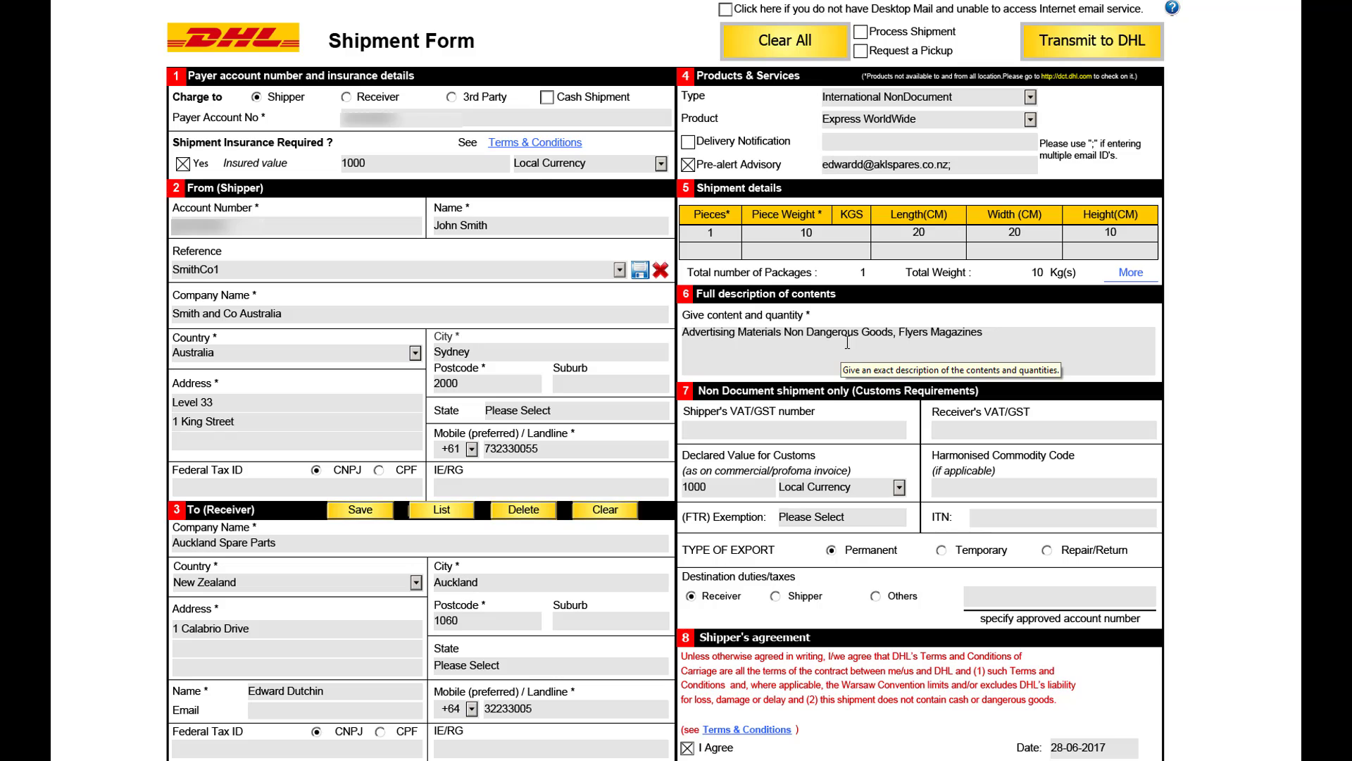
# Review Shipment Form sections 7 and 8, then go down to the Customs Document page
pyautogui.click(990, 396)
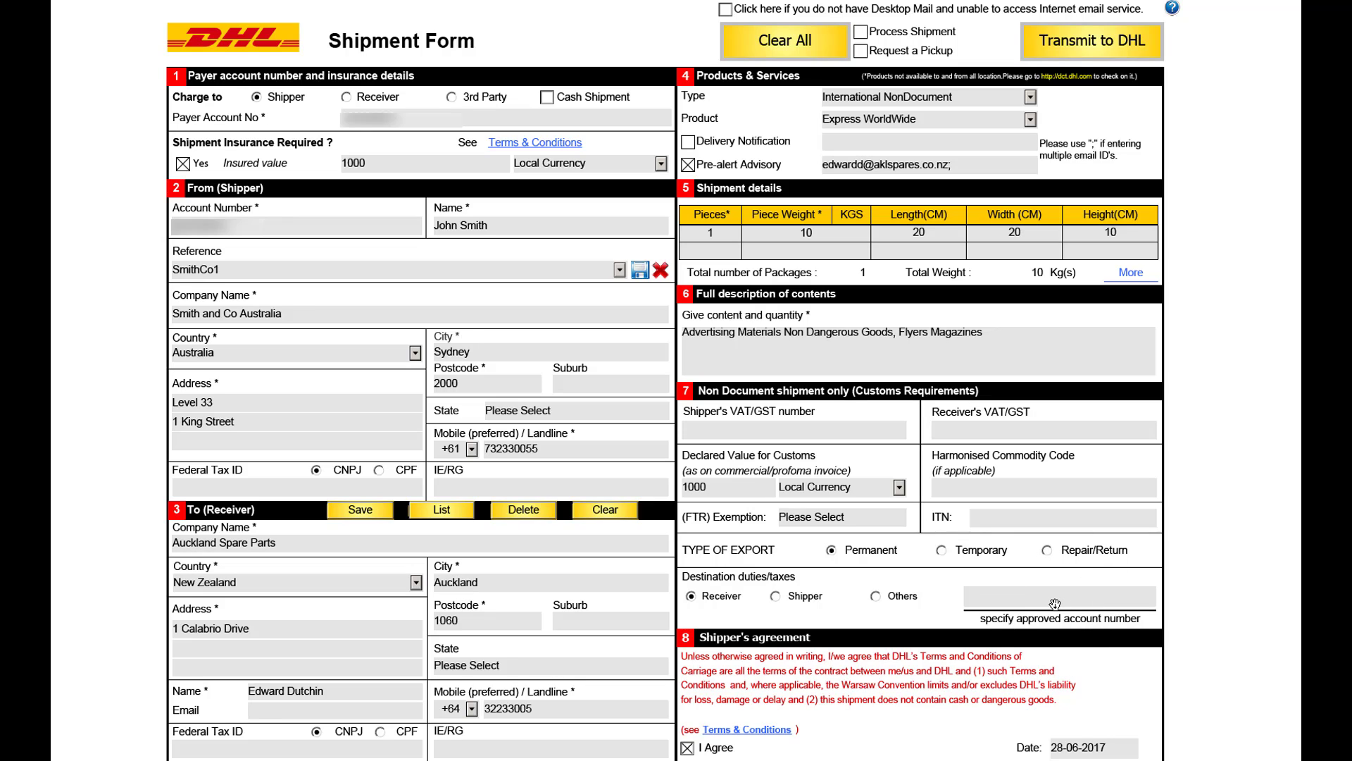
pyautogui.click(849, 638)
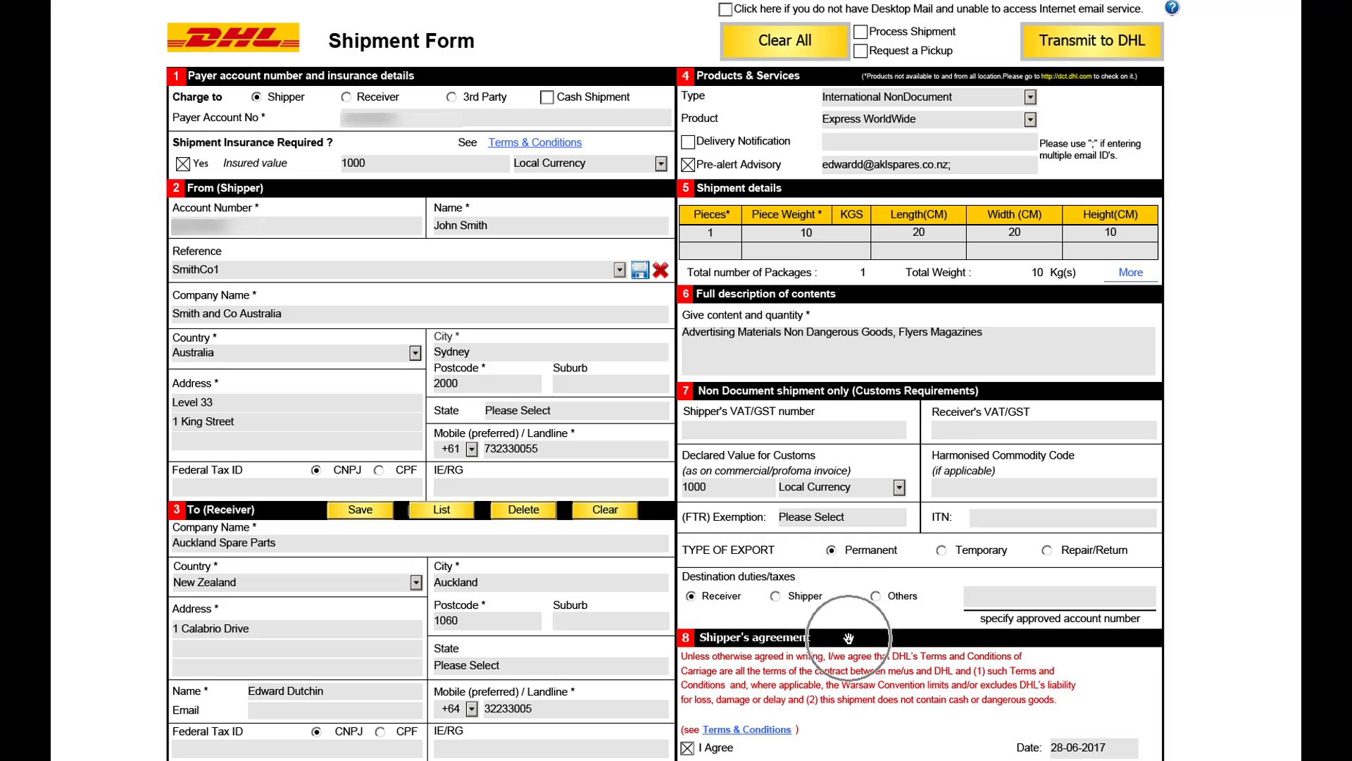
pyautogui.click(751, 748)
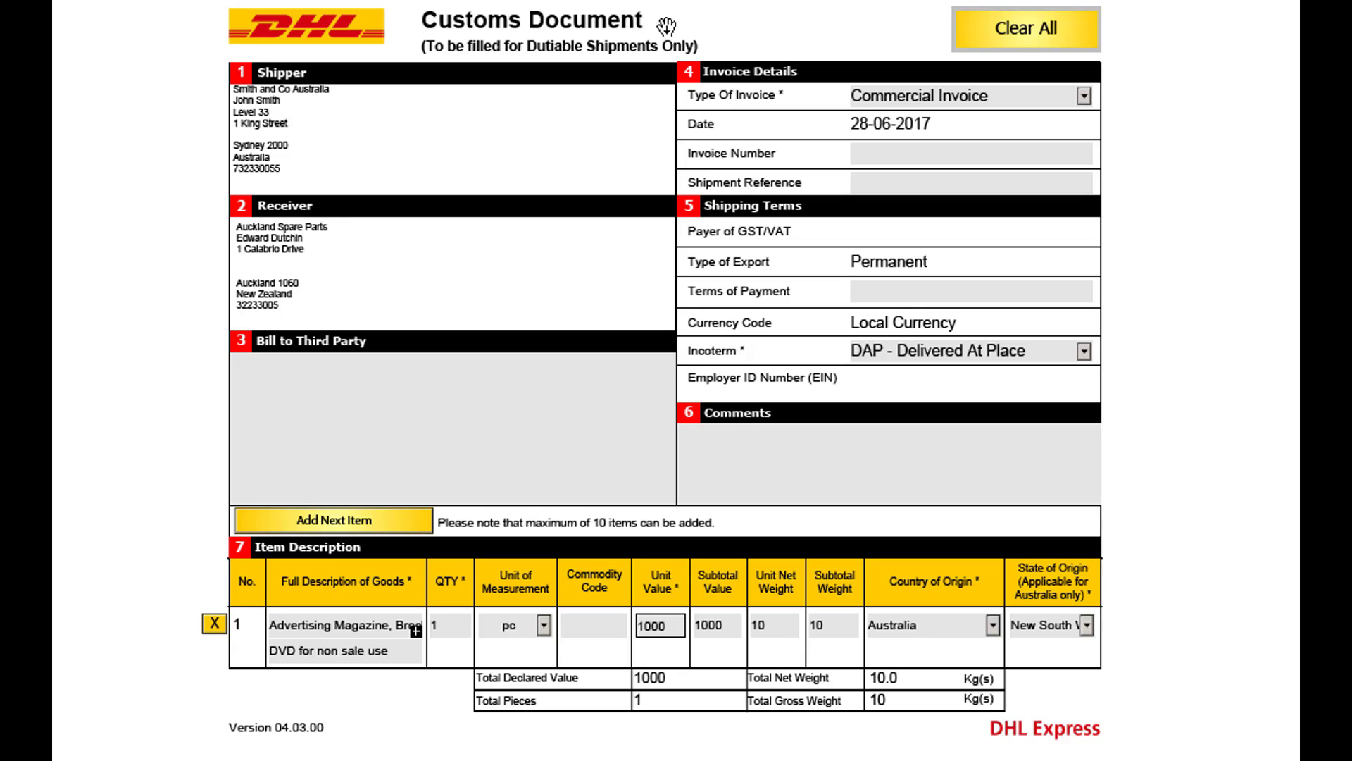
pyautogui.click(375, 148)
pyautogui.click(361, 276)
pyautogui.click(792, 357)
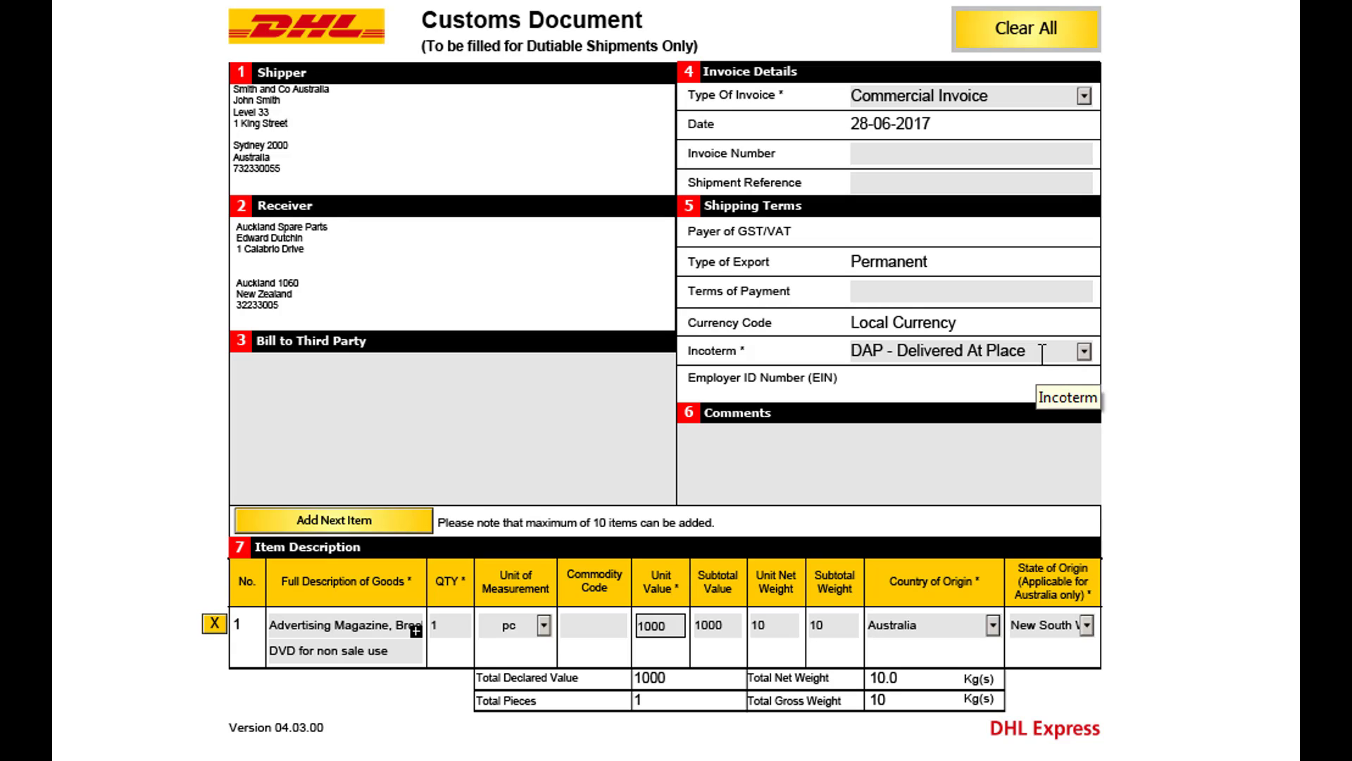
# Choose DDP - Delivered Duty Paid as the Incoterm and check the item row fields
pyautogui.click(1083, 351)
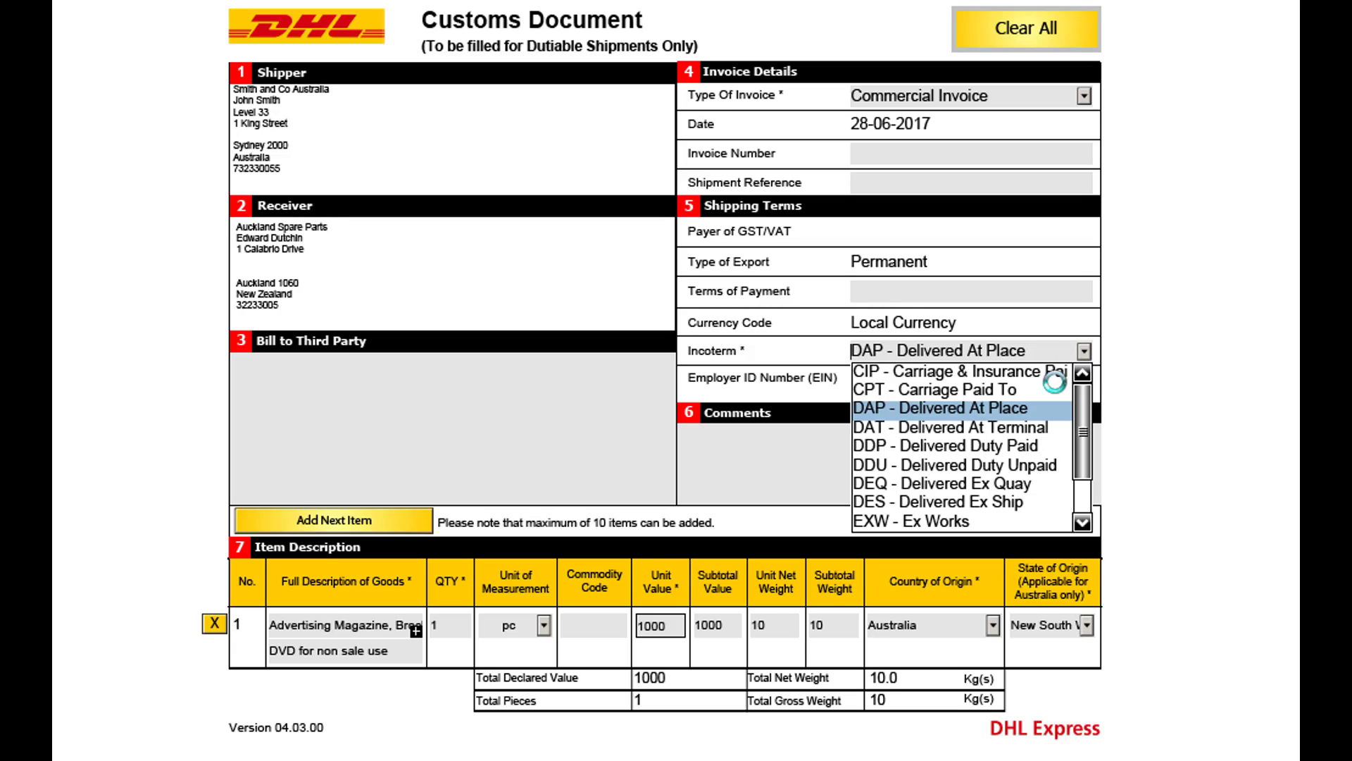
pyautogui.click(1024, 445)
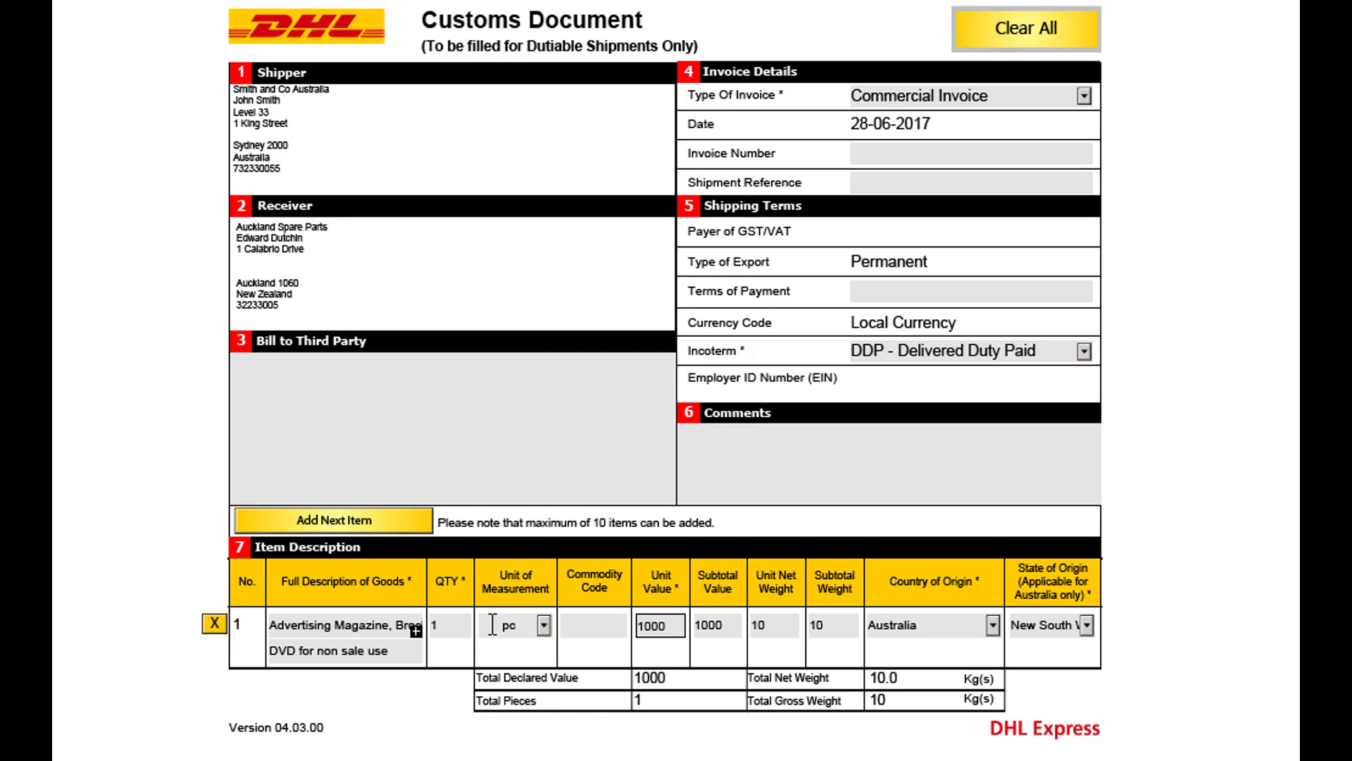
pyautogui.click(681, 623)
pyautogui.click(457, 625)
pyautogui.click(544, 624)
pyautogui.click(670, 620)
pyautogui.click(787, 627)
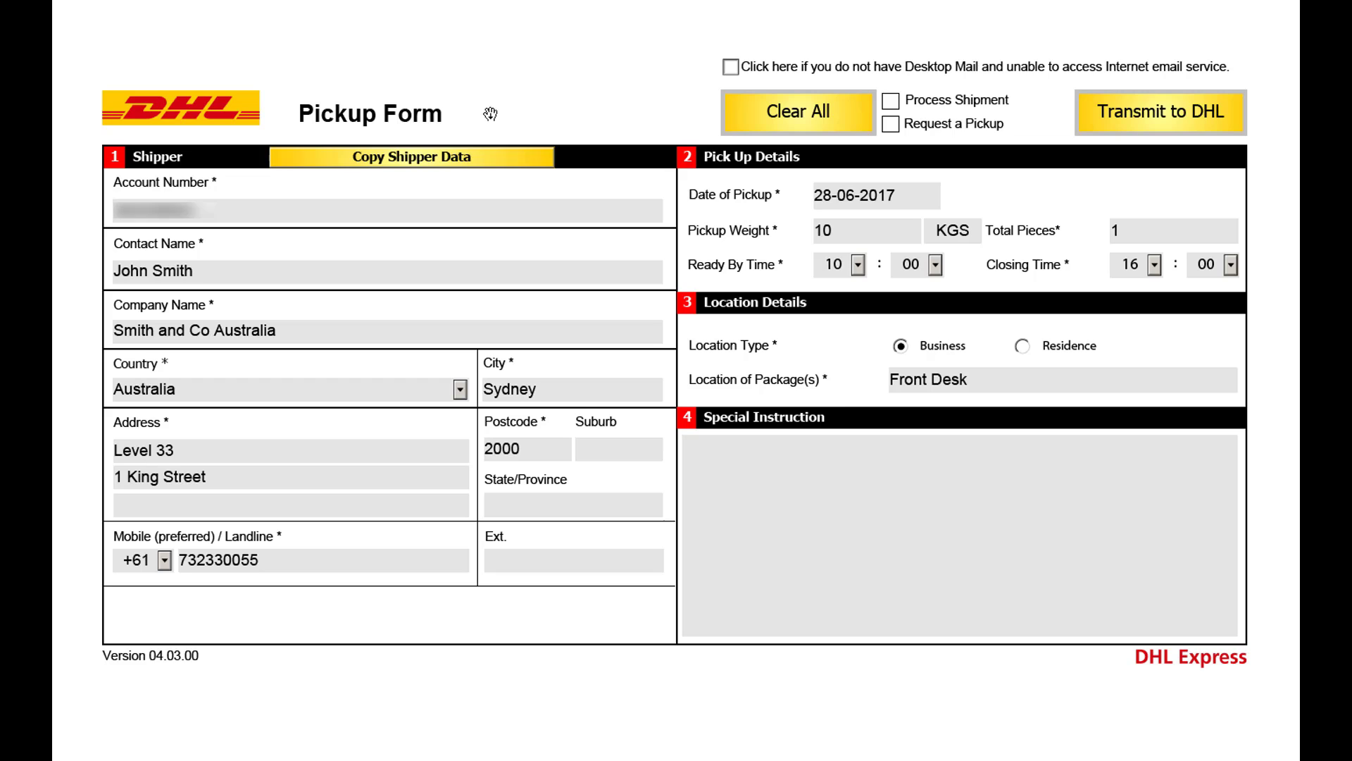
# On the Pickup Form, copy the shipper data into the pickup details
pyautogui.click(465, 114)
pyautogui.click(478, 167)
pyautogui.click(408, 354)
# Set pickup date 27-06-2017, ready by 13:00 and closing time 17:00
pyautogui.click(816, 160)
pyautogui.click(782, 203)
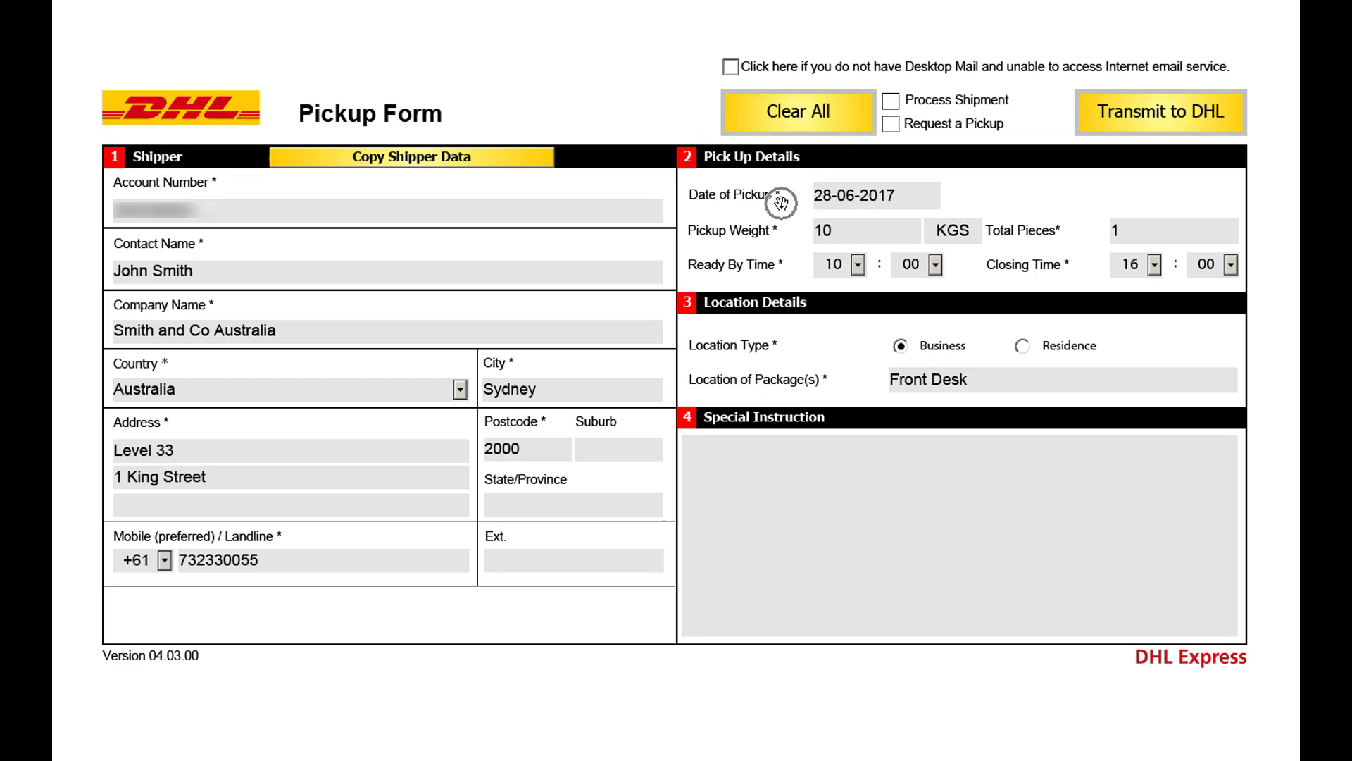
pyautogui.click(793, 238)
pyautogui.click(1081, 237)
pyautogui.click(786, 273)
pyautogui.click(845, 315)
pyautogui.click(838, 420)
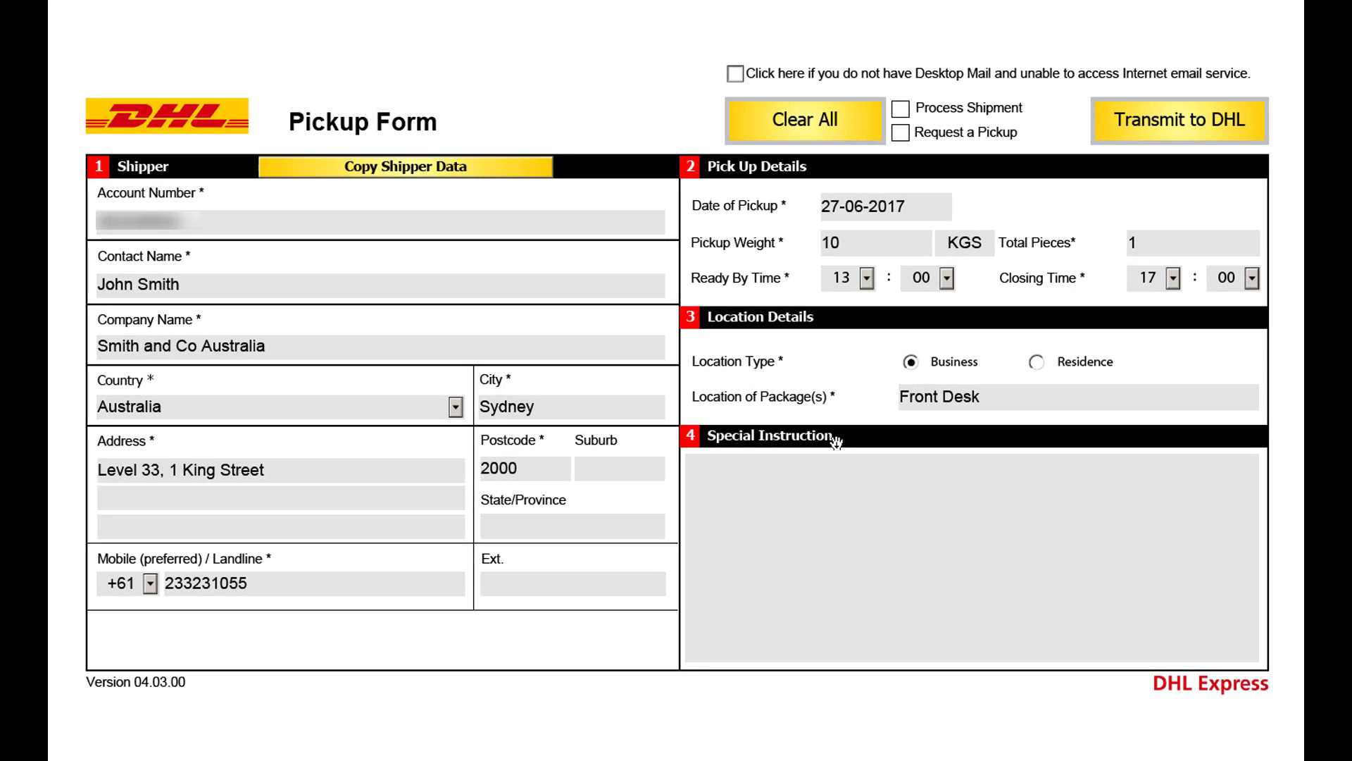
# Tick Process Shipment and Request a Pickup, then transmit to DHL through the default email application
pyautogui.click(901, 110)
pyautogui.click(901, 133)
pyautogui.click(1154, 136)
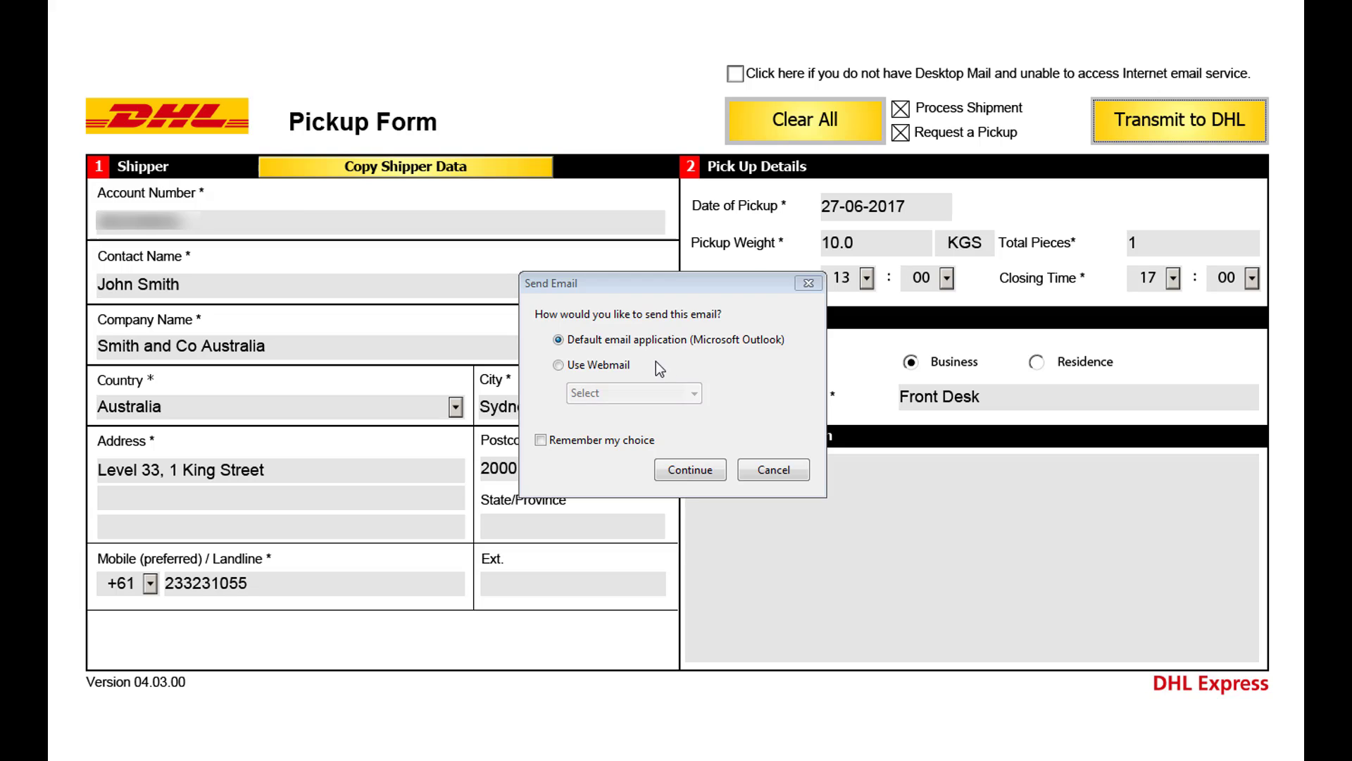
pyautogui.click(615, 341)
pyautogui.click(694, 466)
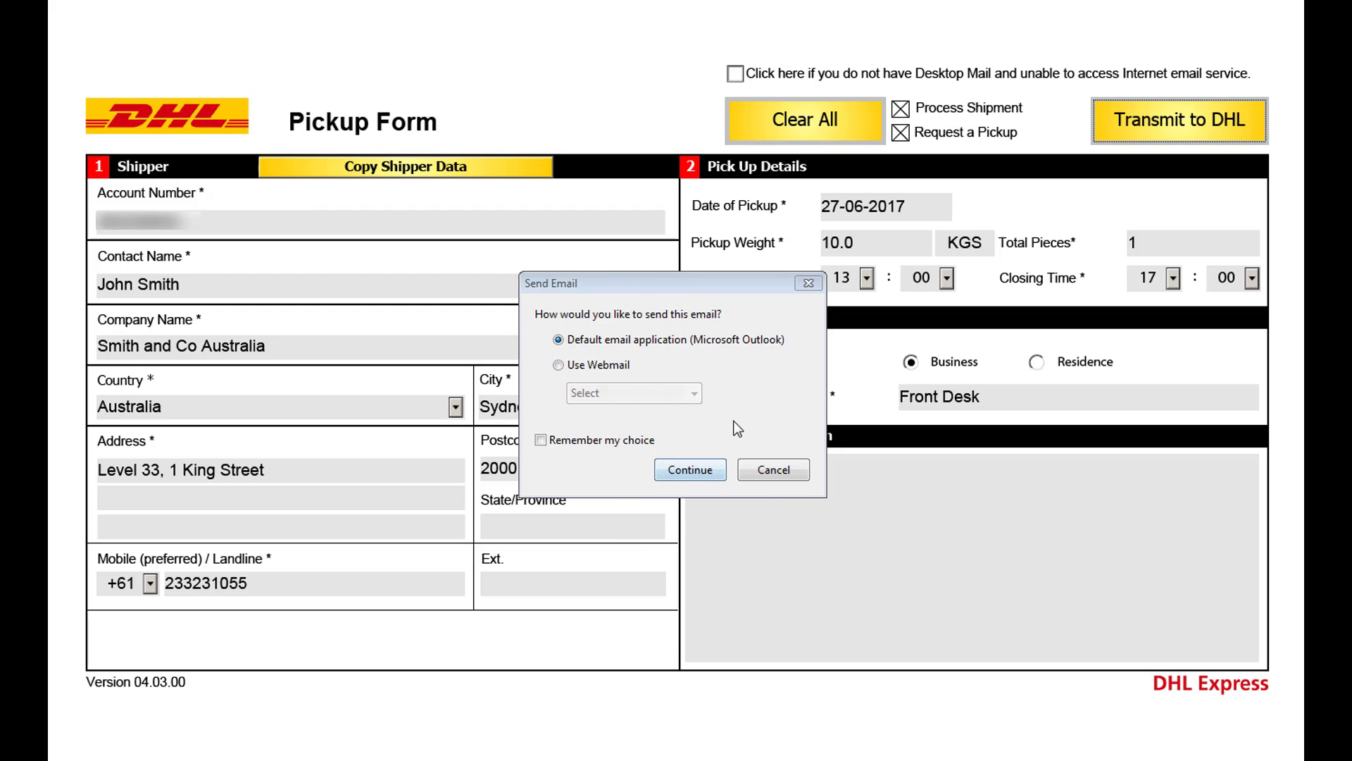
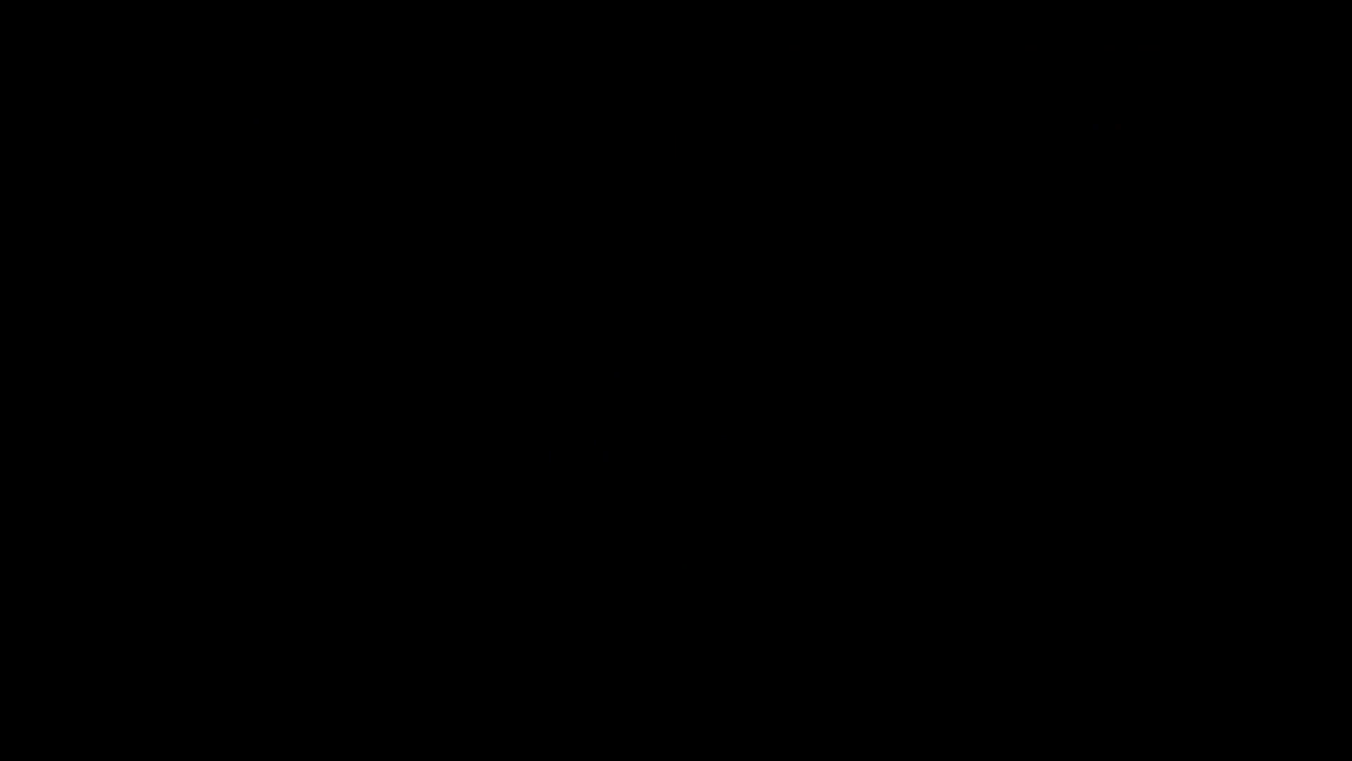
# Choose Use Webmail in the Send Email dialog, then close the dialogs to return to the form
pyautogui.click(816, 431)
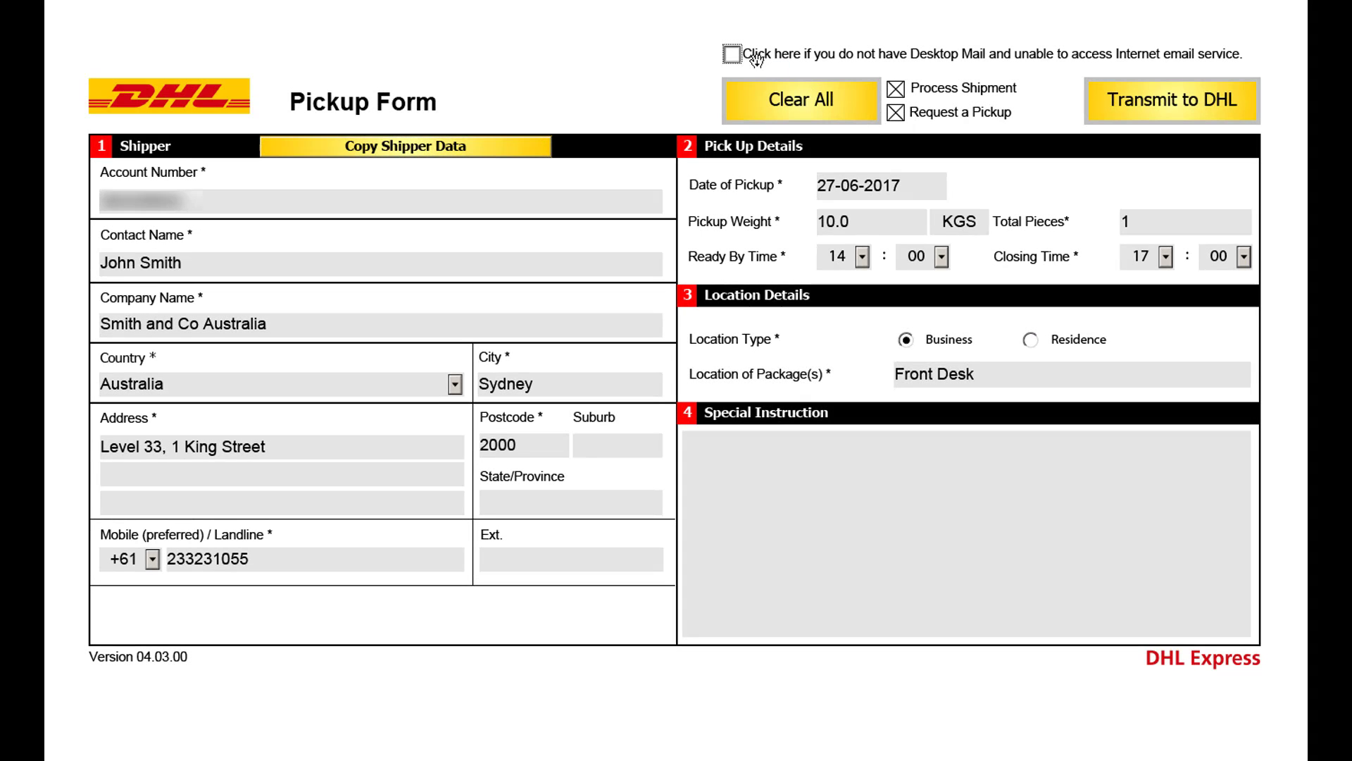
# Tick 'no Desktop Mail', transmit to DHL, and save the data as DHL Express Emailship Form_data.xml
pyautogui.click(734, 56)
pyautogui.click(1143, 116)
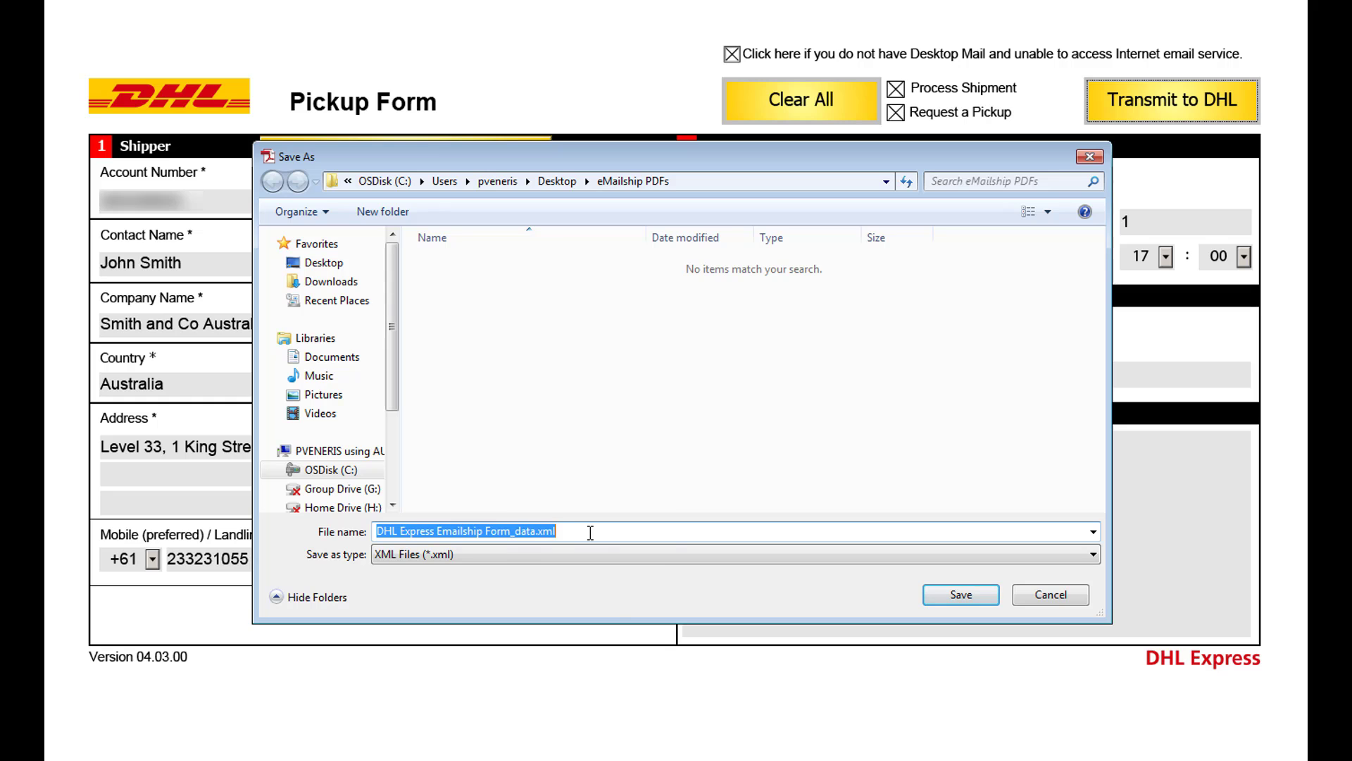
pyautogui.click(960, 594)
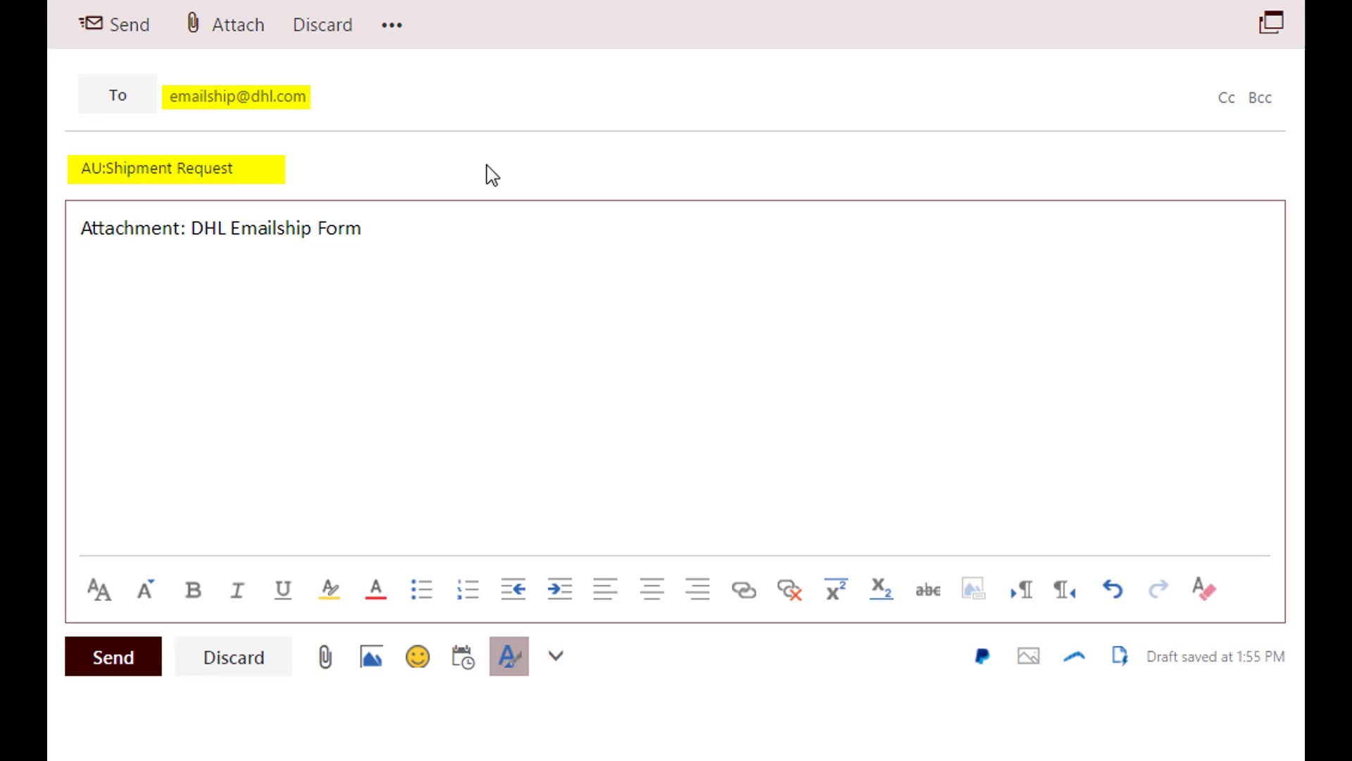
# Change the email subject to 'AU:Shipment and Pickup Request'
pyautogui.click(362, 93)
pyautogui.click(364, 166)
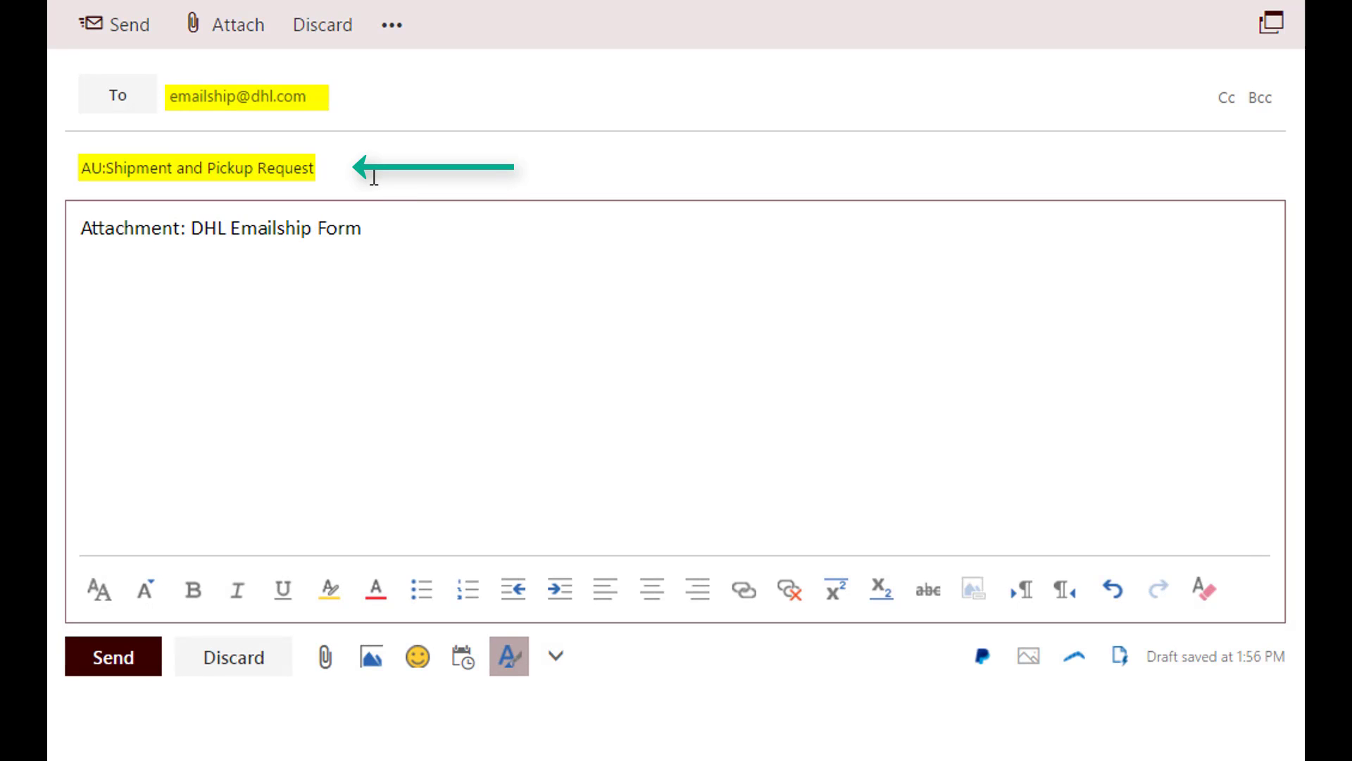
pyautogui.click(374, 177)
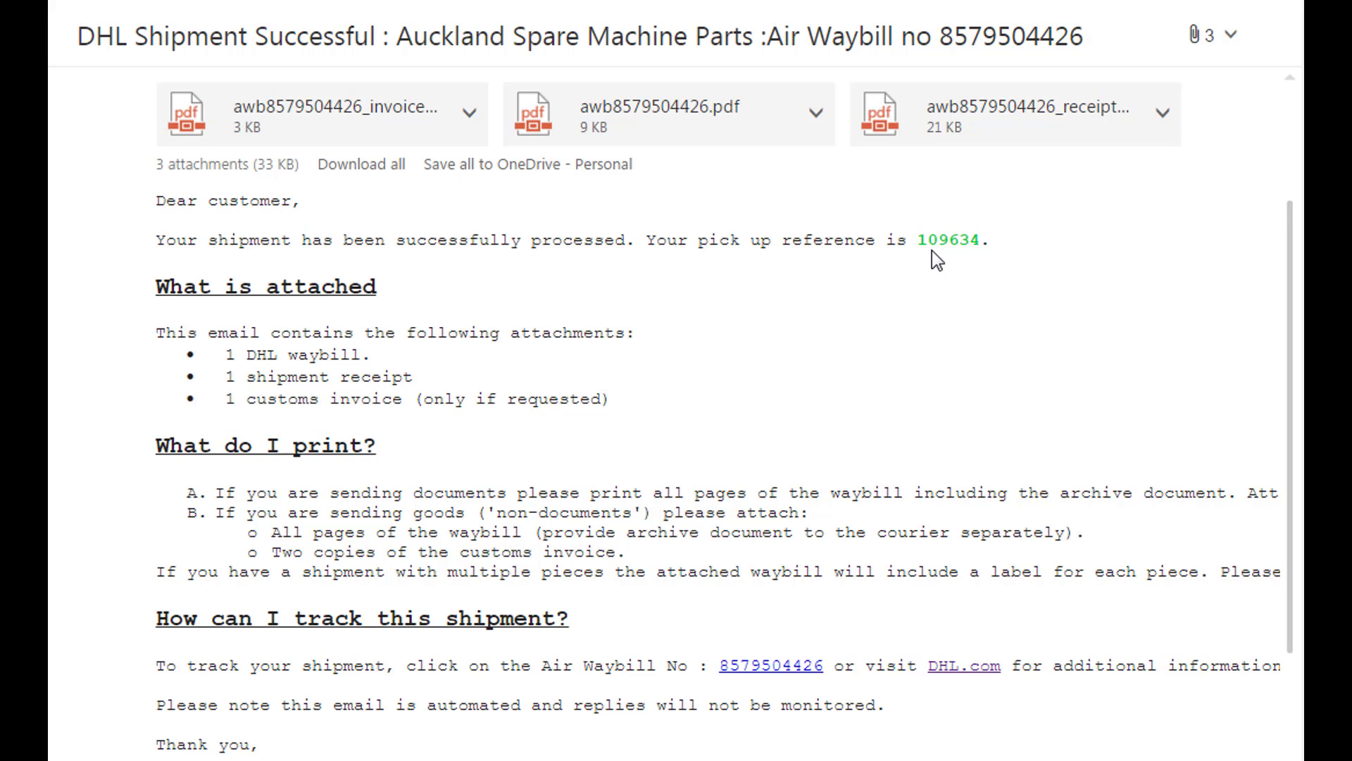
# Open the main waybill PDF attached to DHL's Shipment Successful reply
pyautogui.click(573, 134)
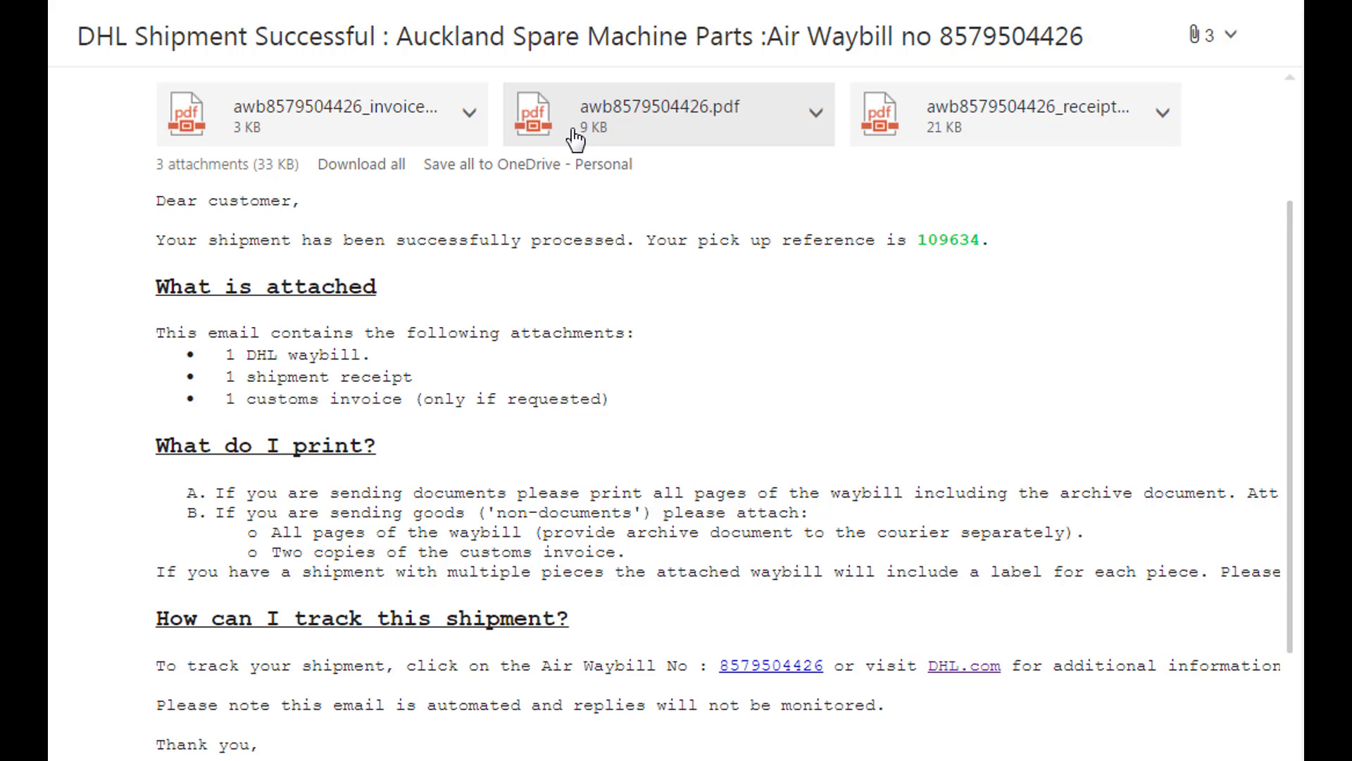